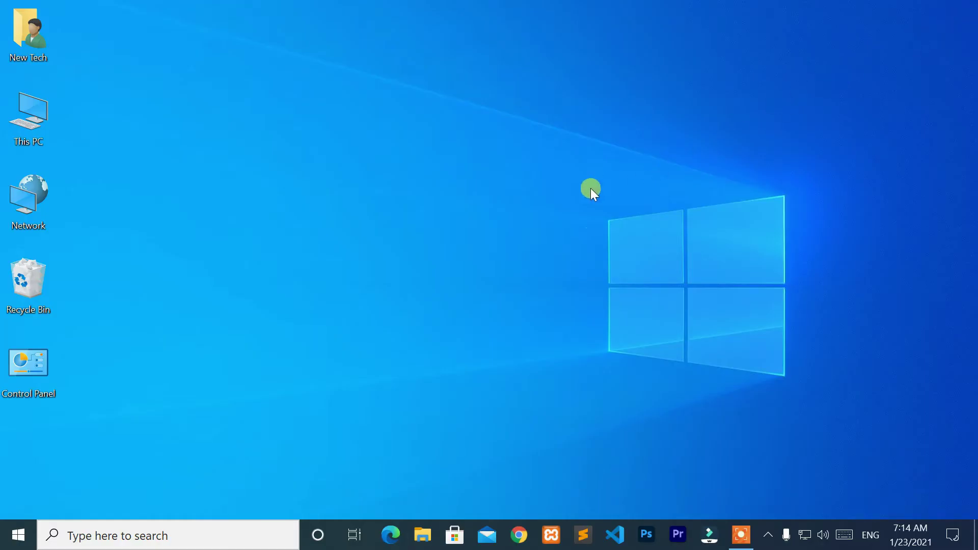
Check the Windows version in This PC properties, then with winver
{"action": "right_click", "coordinate": [34, 135]}
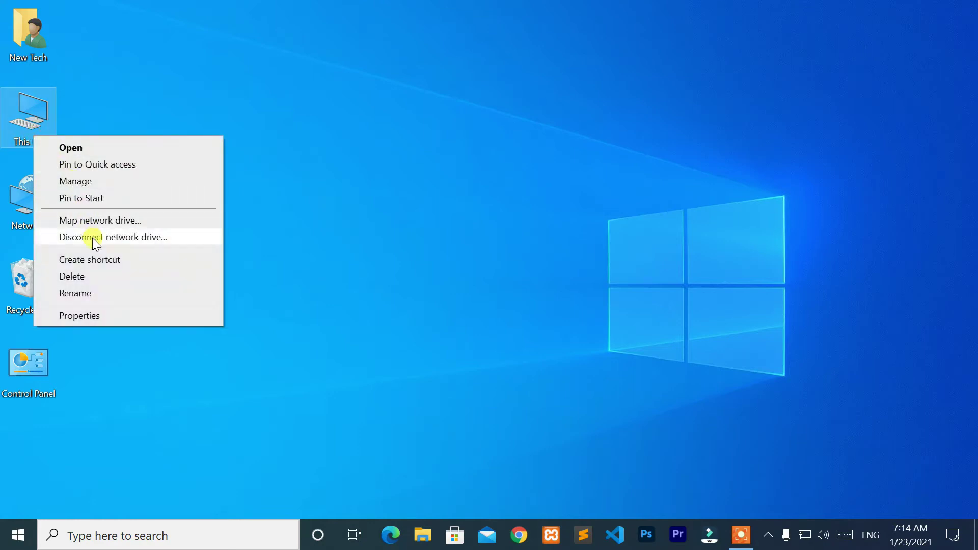
{"action": "left_click", "coordinate": [192, 319]}
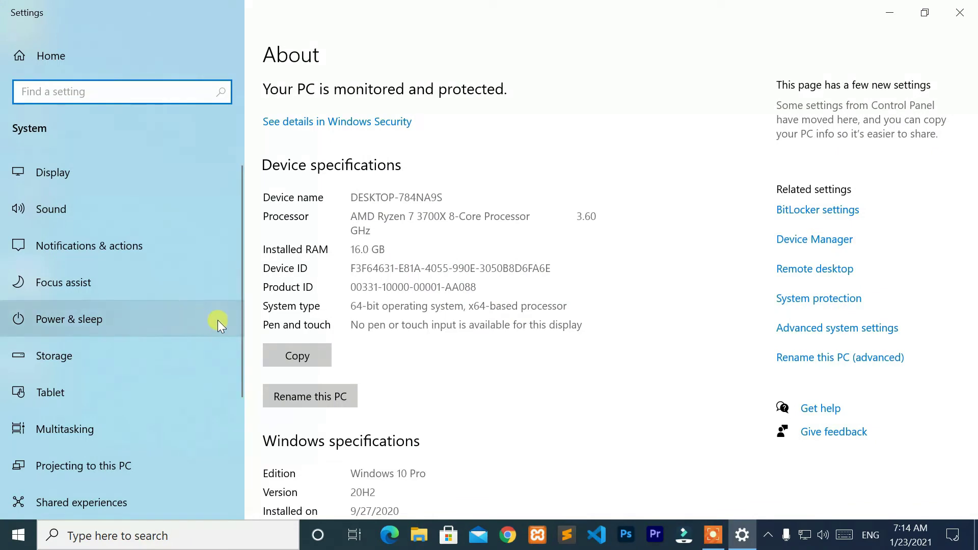
{"action": "scroll", "coordinate": [635, 399], "scroll_direction": "down", "scroll_amount": 5}
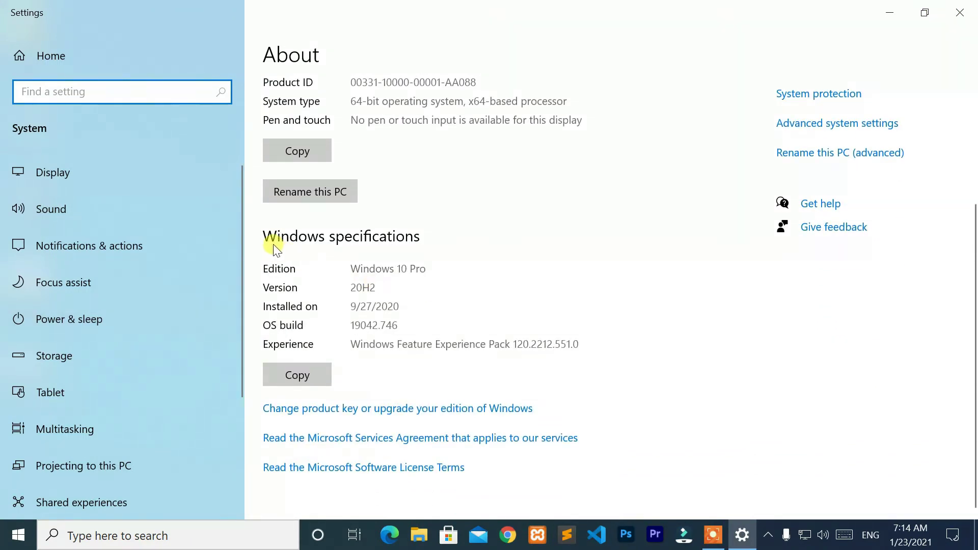
{"action": "left_click", "coordinate": [432, 251]}
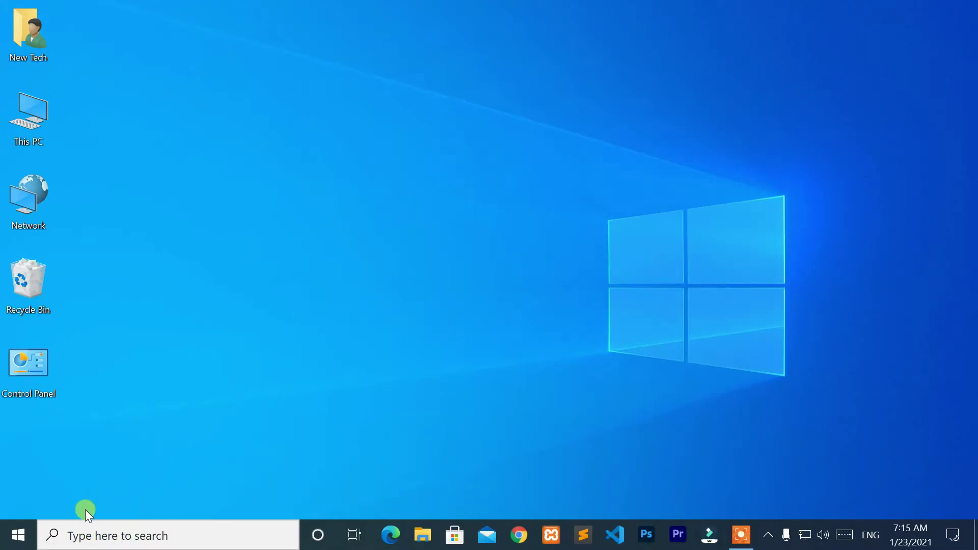
{"action": "left_click", "coordinate": [17, 541]}
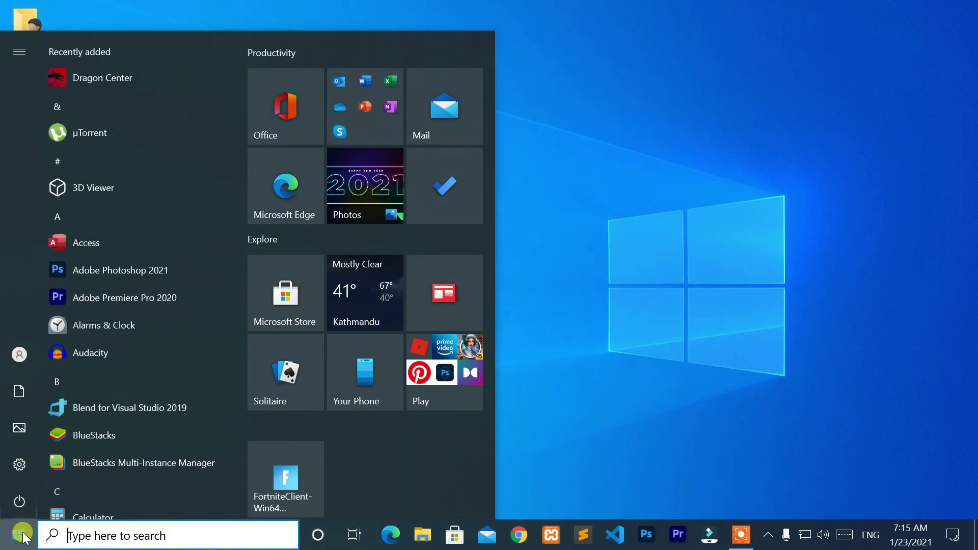
{"action": "type", "text": "winver"}
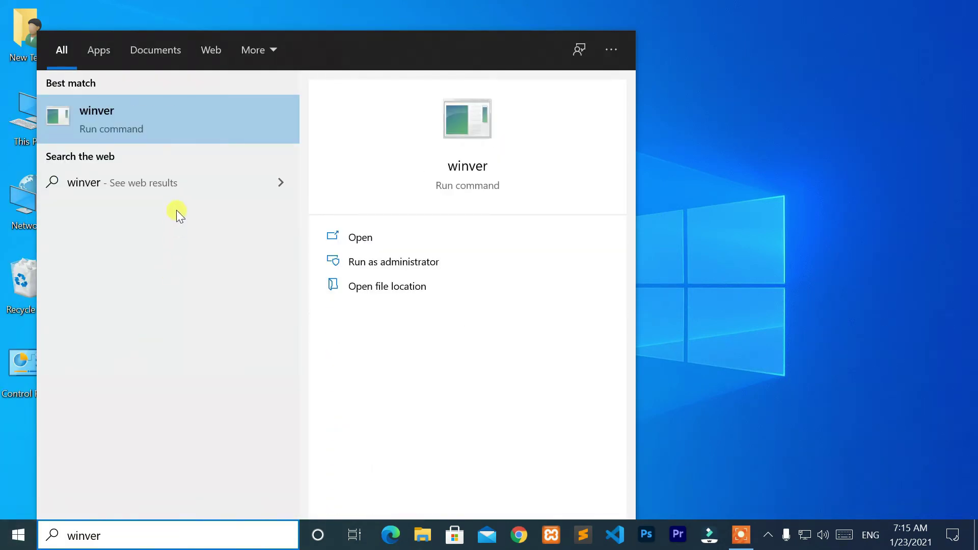
{"action": "left_click", "coordinate": [227, 122]}
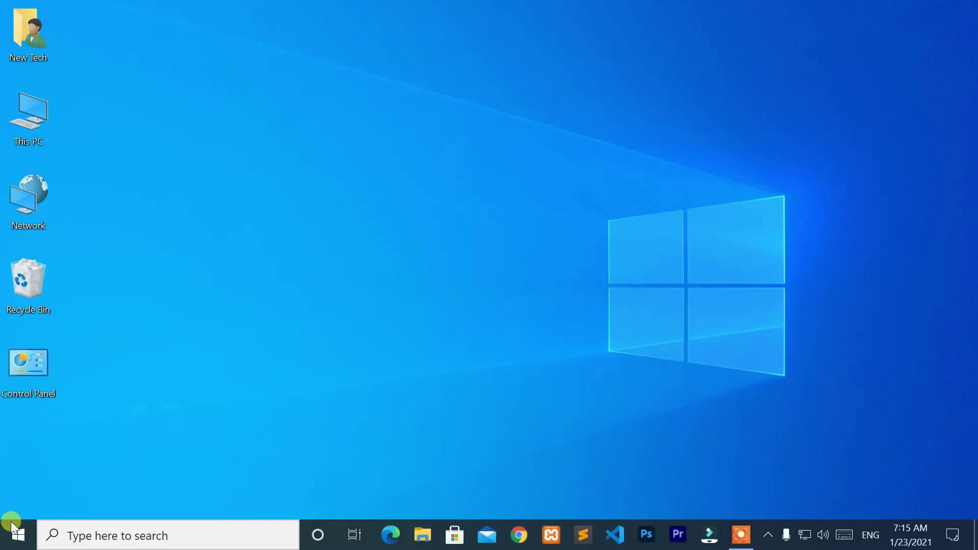
Open System Information and highlight the OS Name and Version 10.0.19042 Build 19042 rows
{"action": "left_click", "coordinate": [14, 537]}
{"action": "type", "text": "sys"}
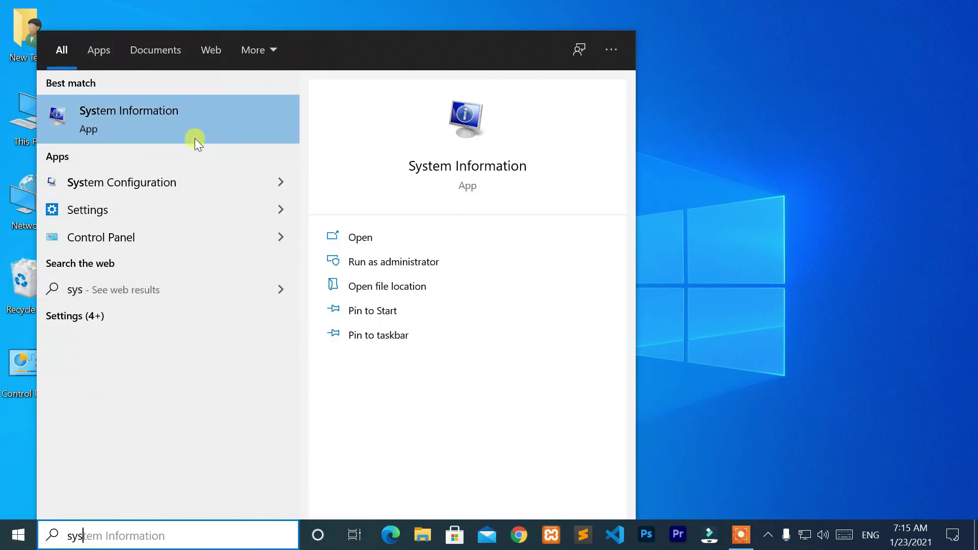
{"action": "left_click", "coordinate": [264, 112]}
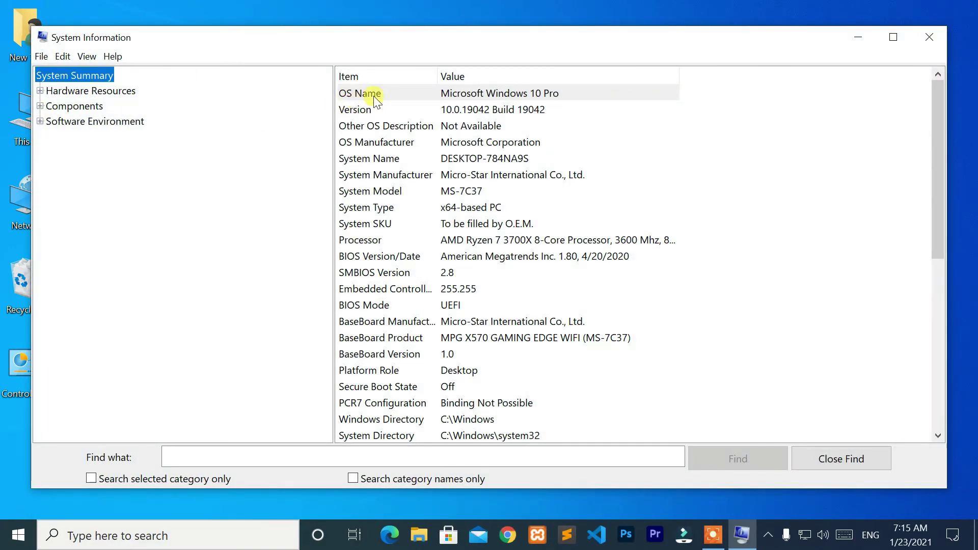
{"action": "left_click", "coordinate": [464, 110]}
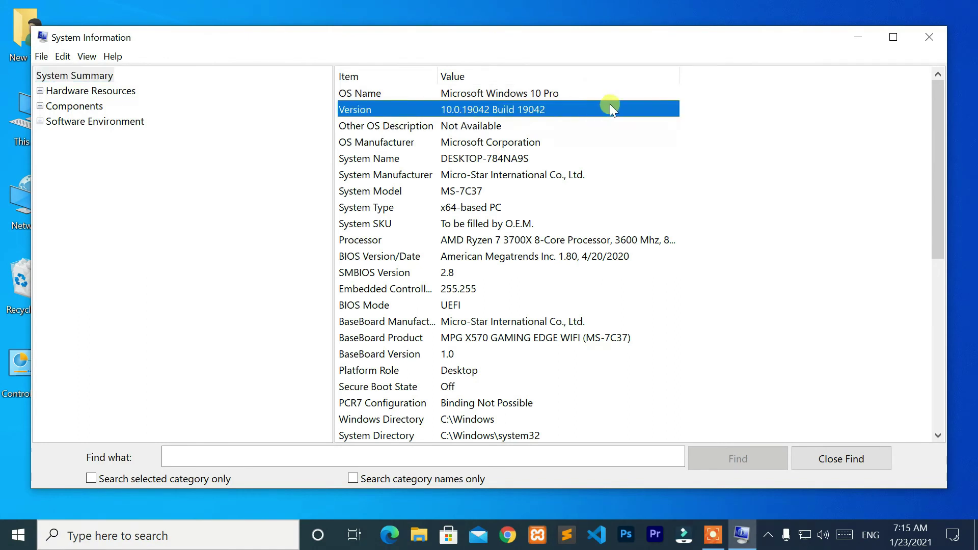
{"action": "left_click", "coordinate": [562, 95]}
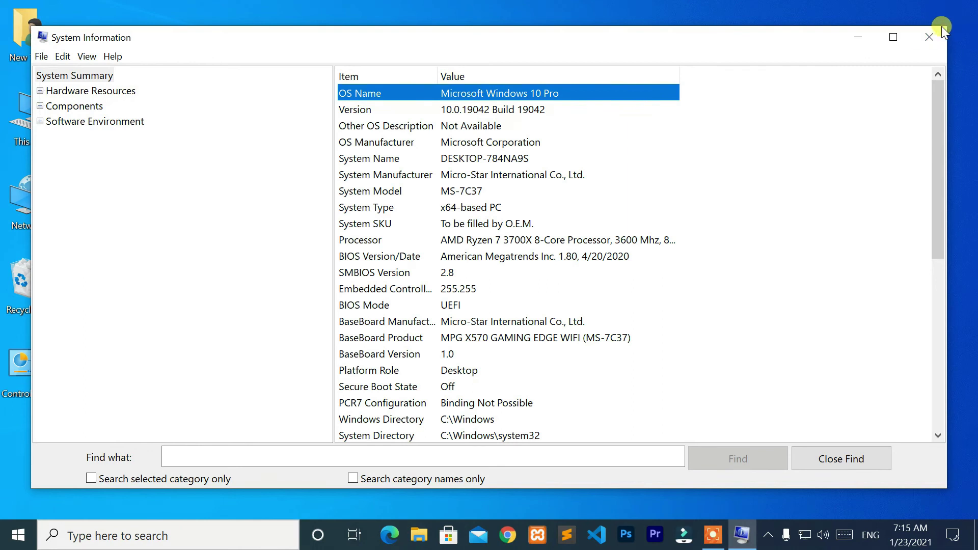
Close the System Information window and dismiss the desktop context menu
{"action": "left_click", "coordinate": [932, 40]}
{"action": "right_click", "coordinate": [633, 44]}
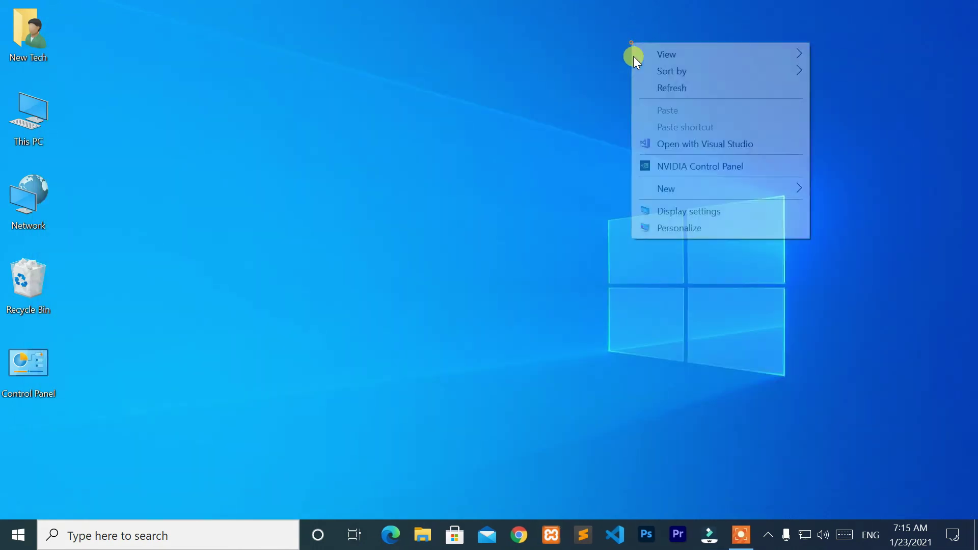
{"action": "left_click", "coordinate": [680, 89]}
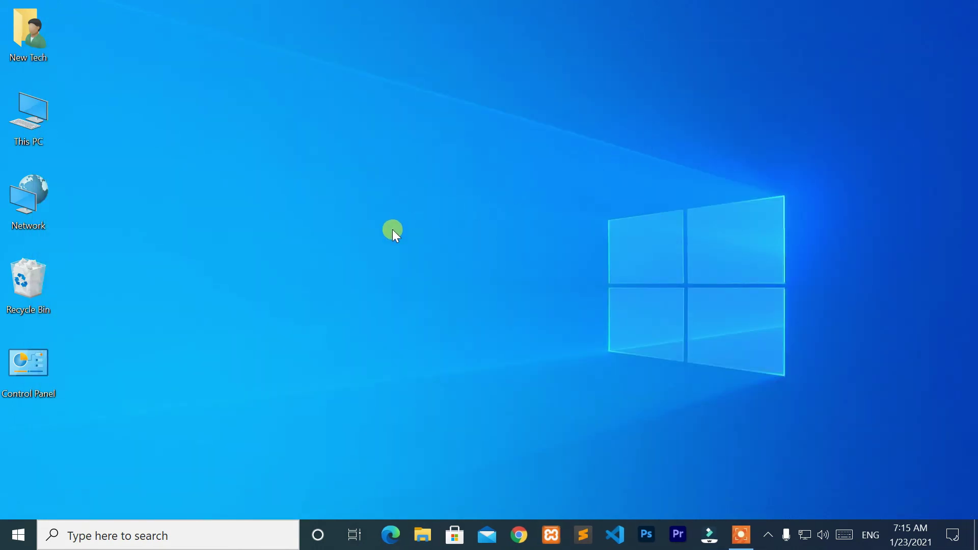